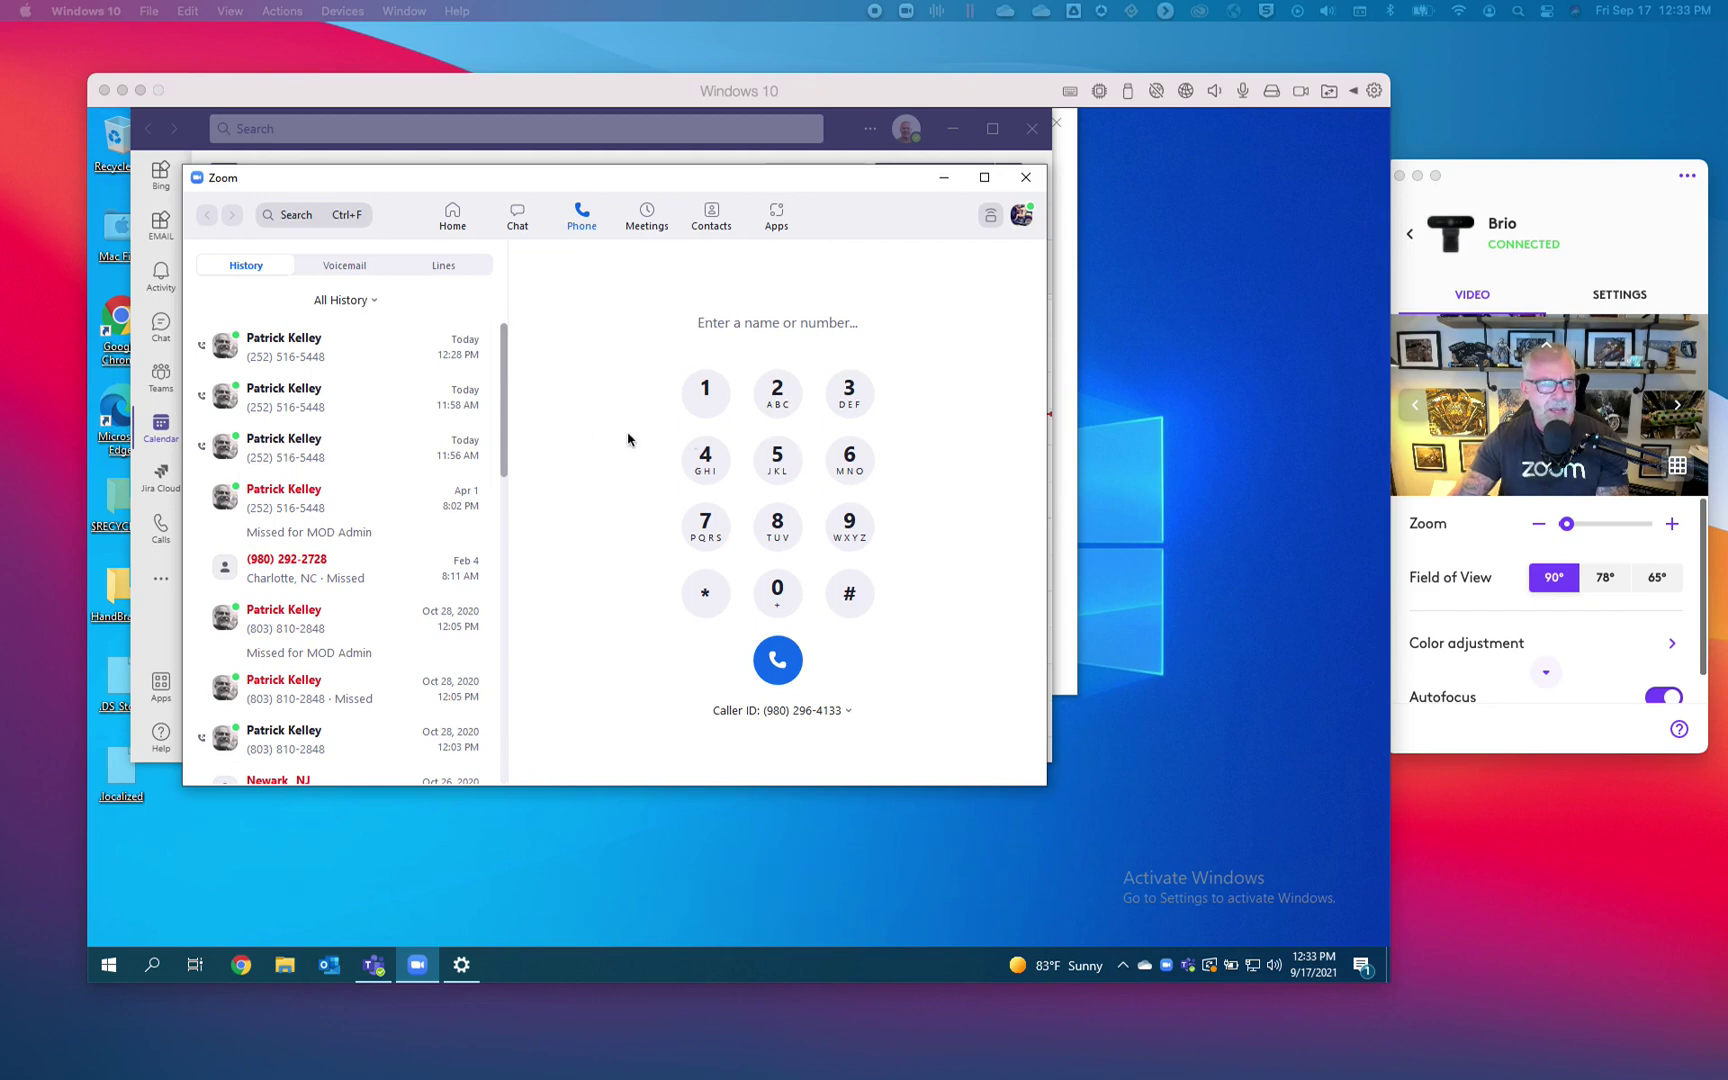
Step: Place a return call to the top entry in the Zoom Phone history list
left_click(350, 350)
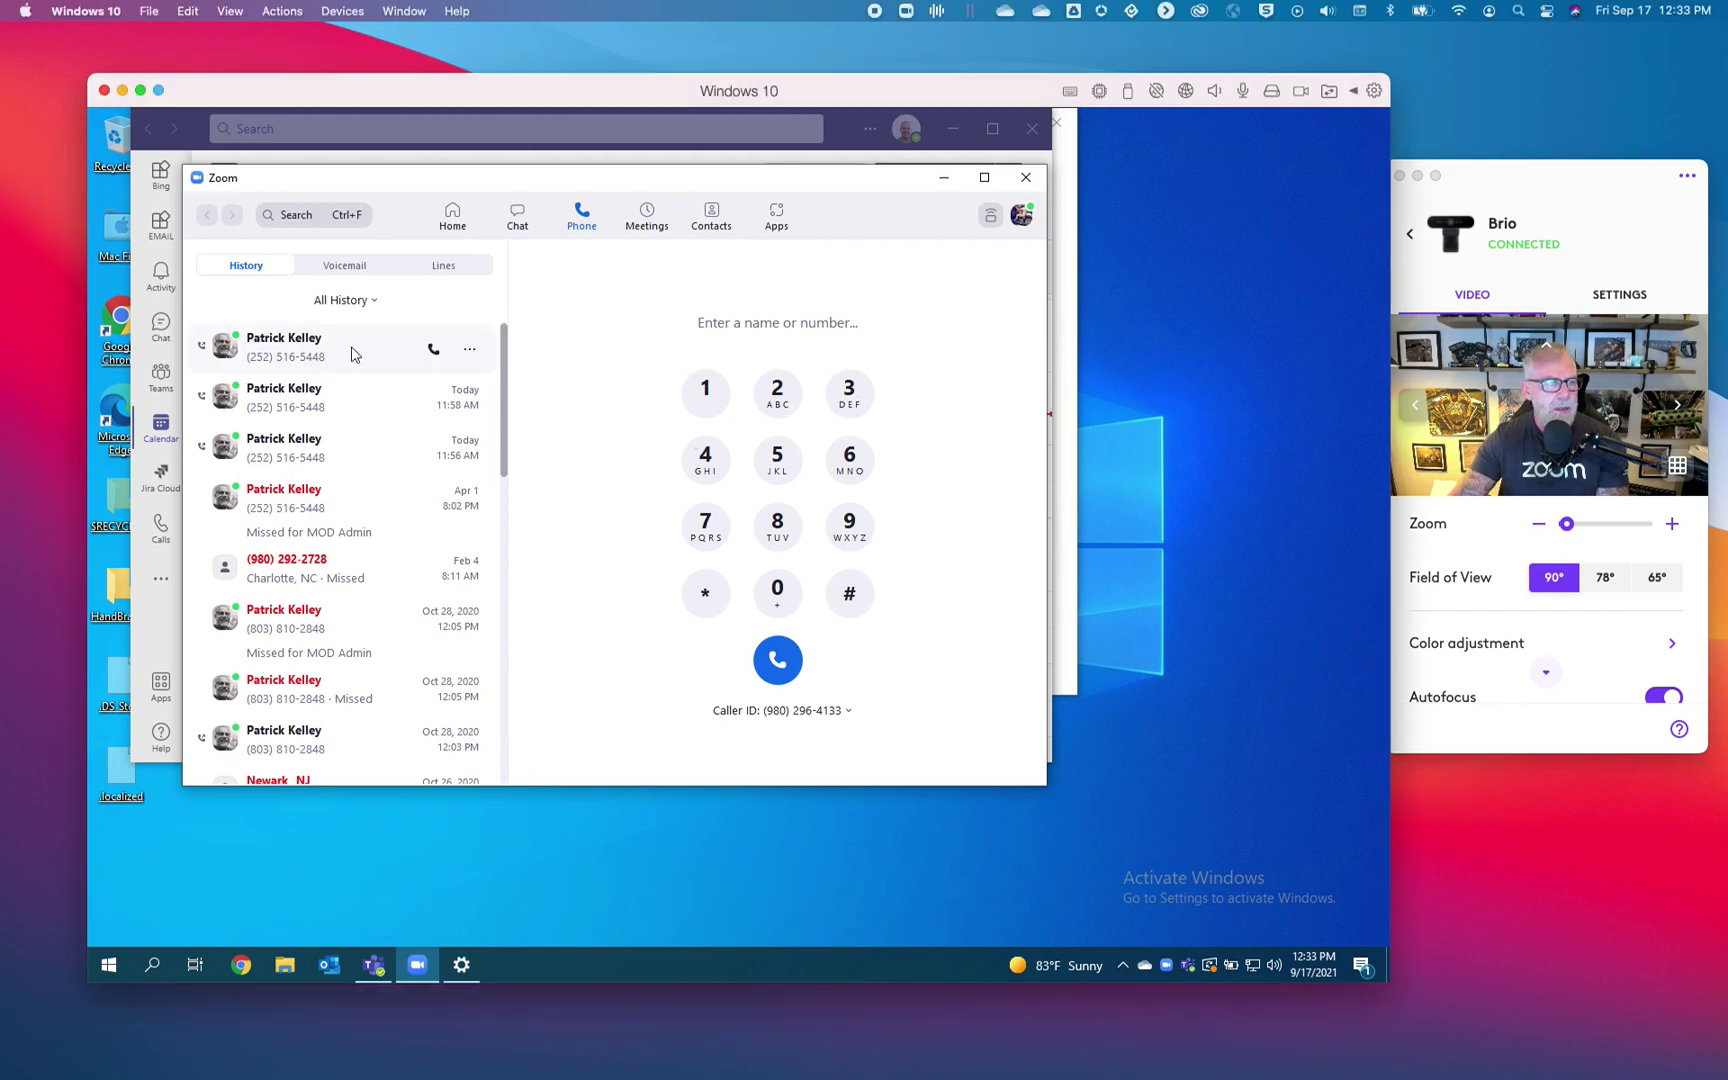
left_click(434, 350)
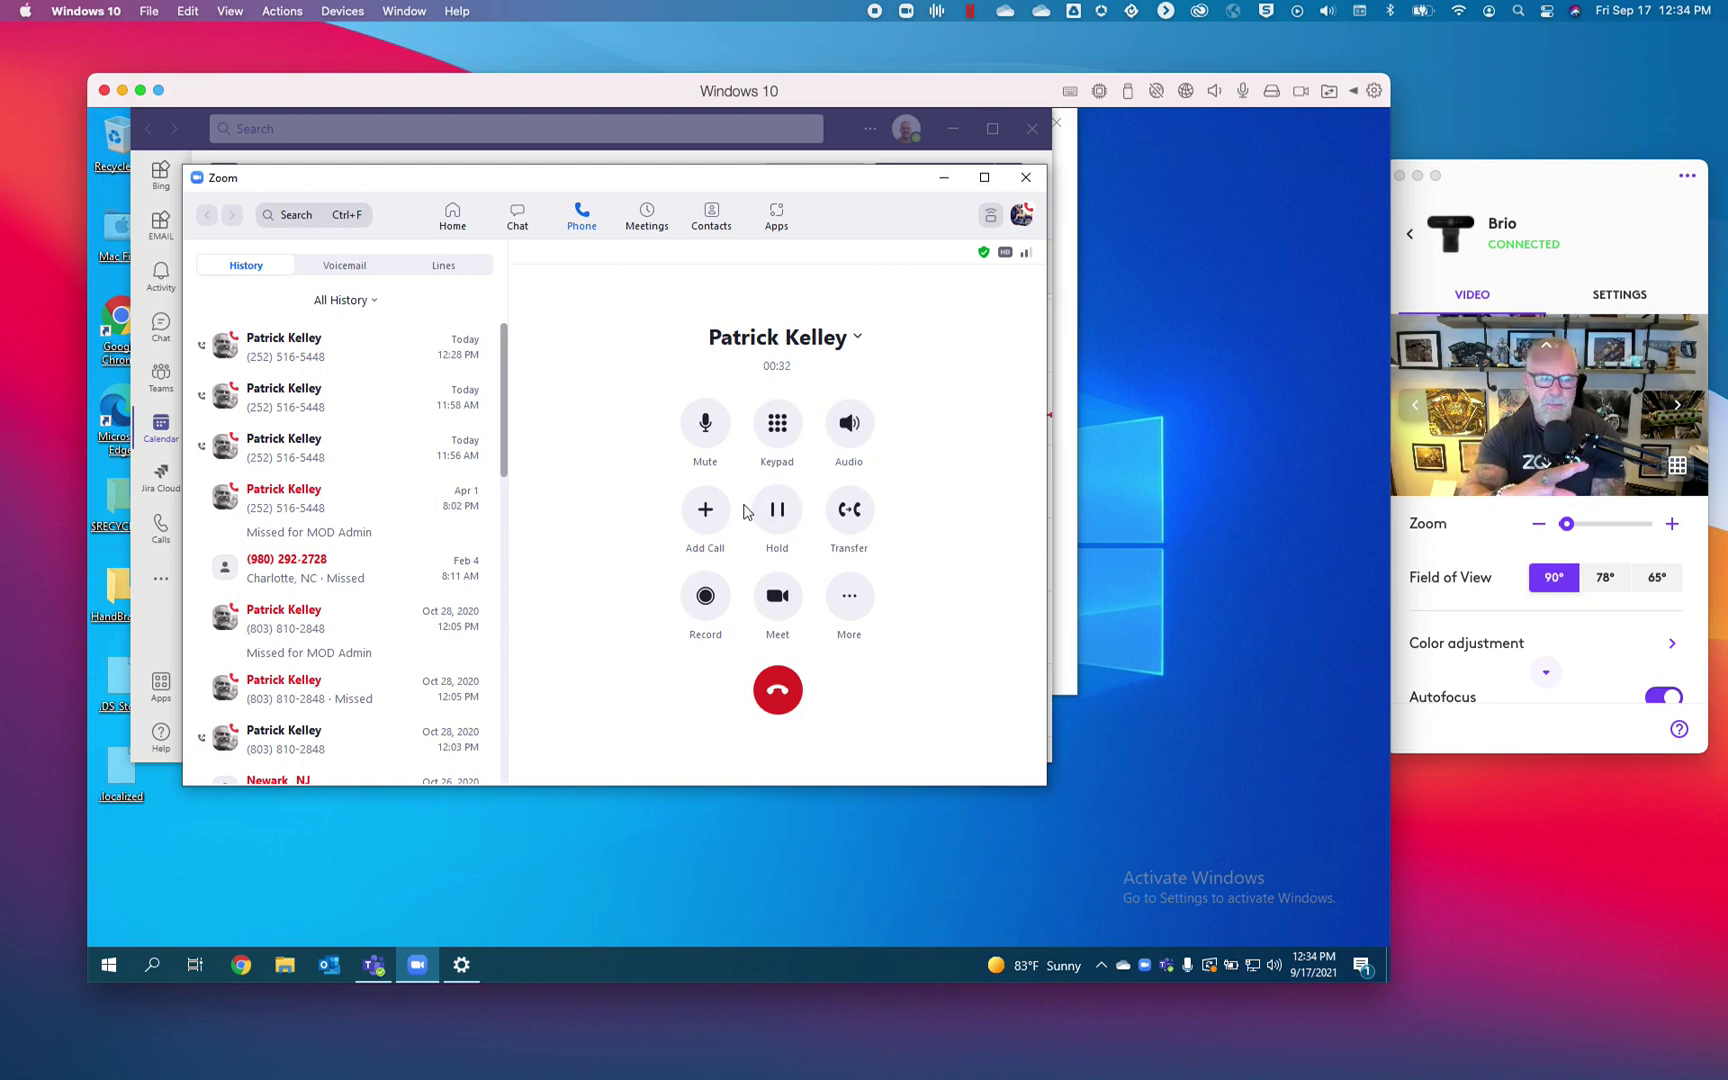
left_click(846, 511)
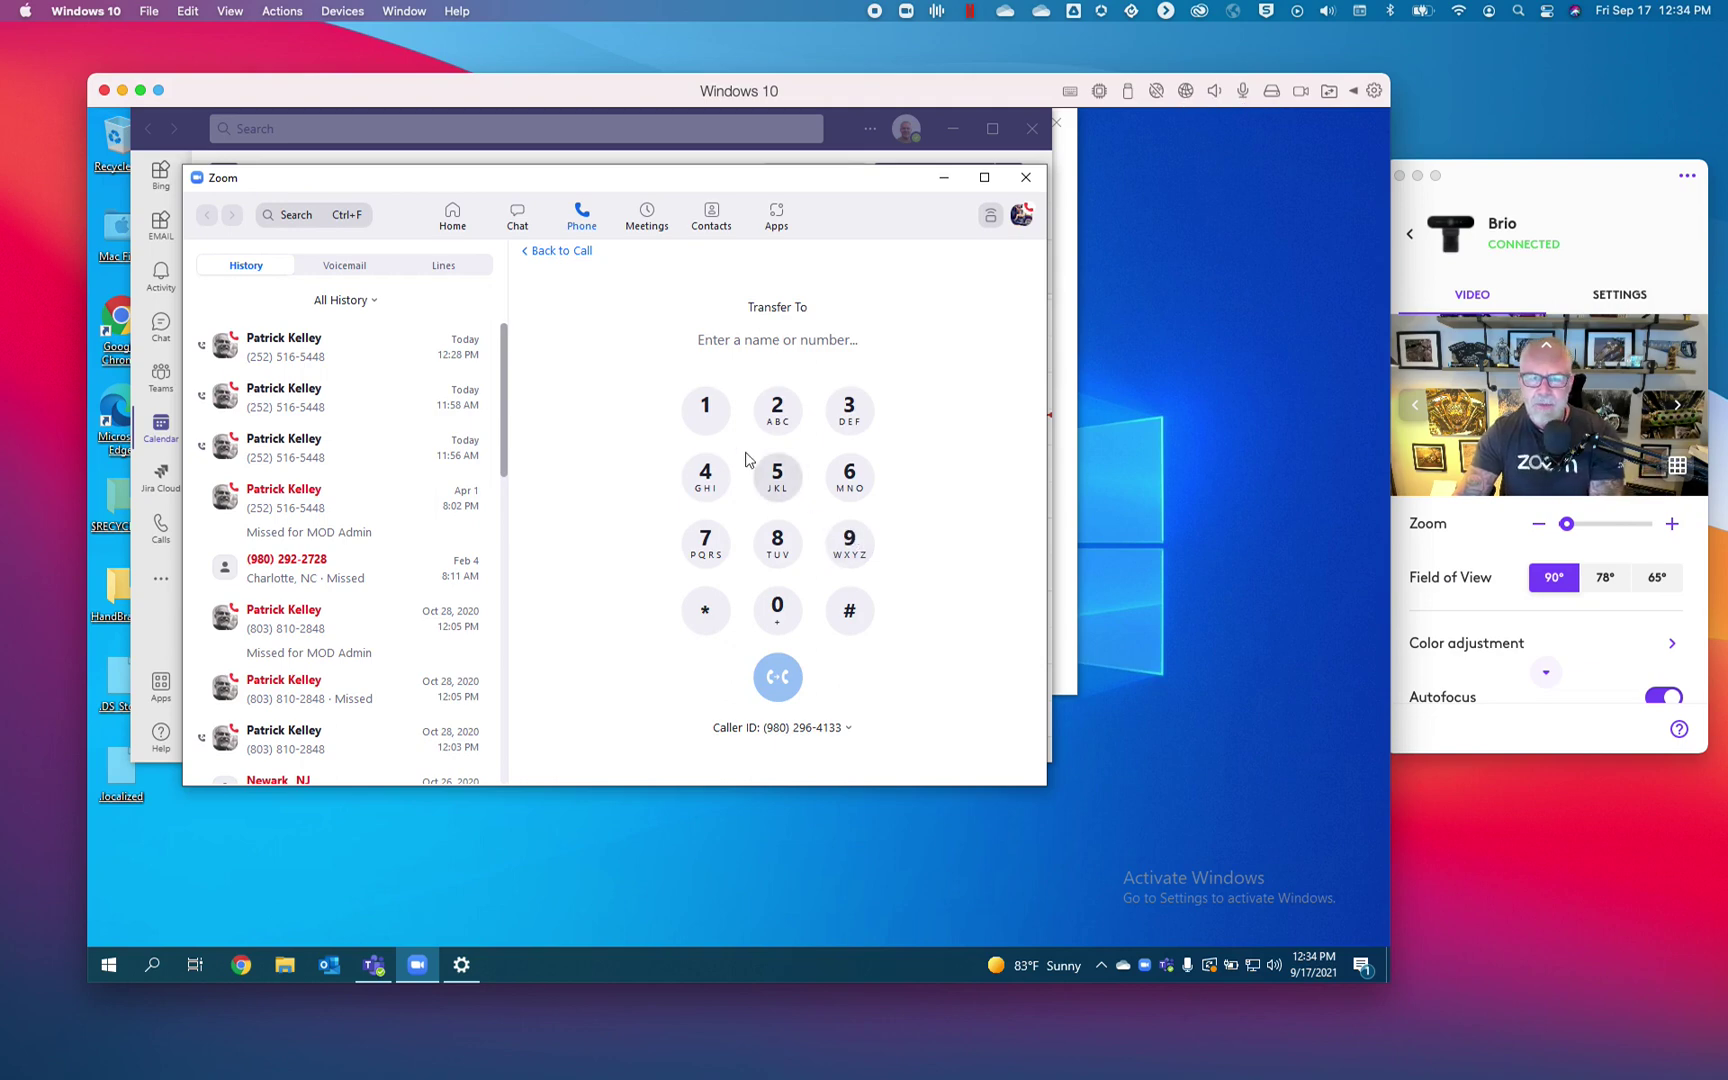
left_click(540, 254)
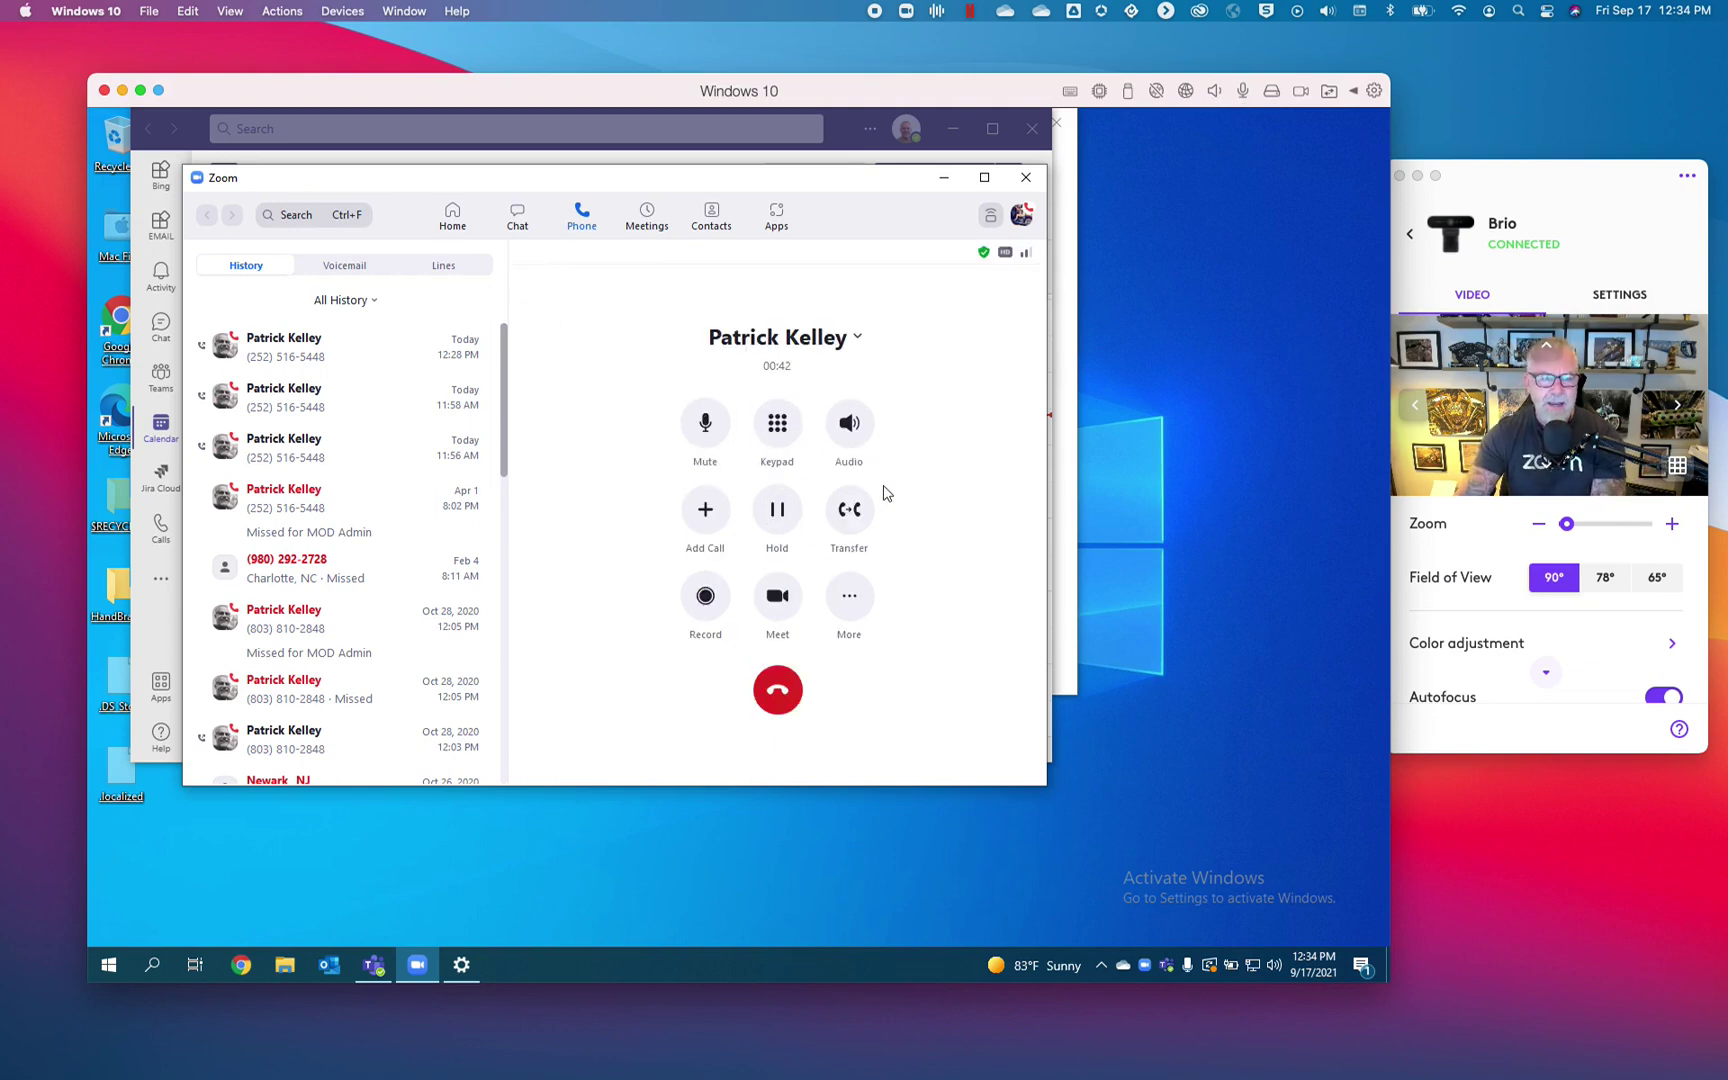
left_click(855, 594)
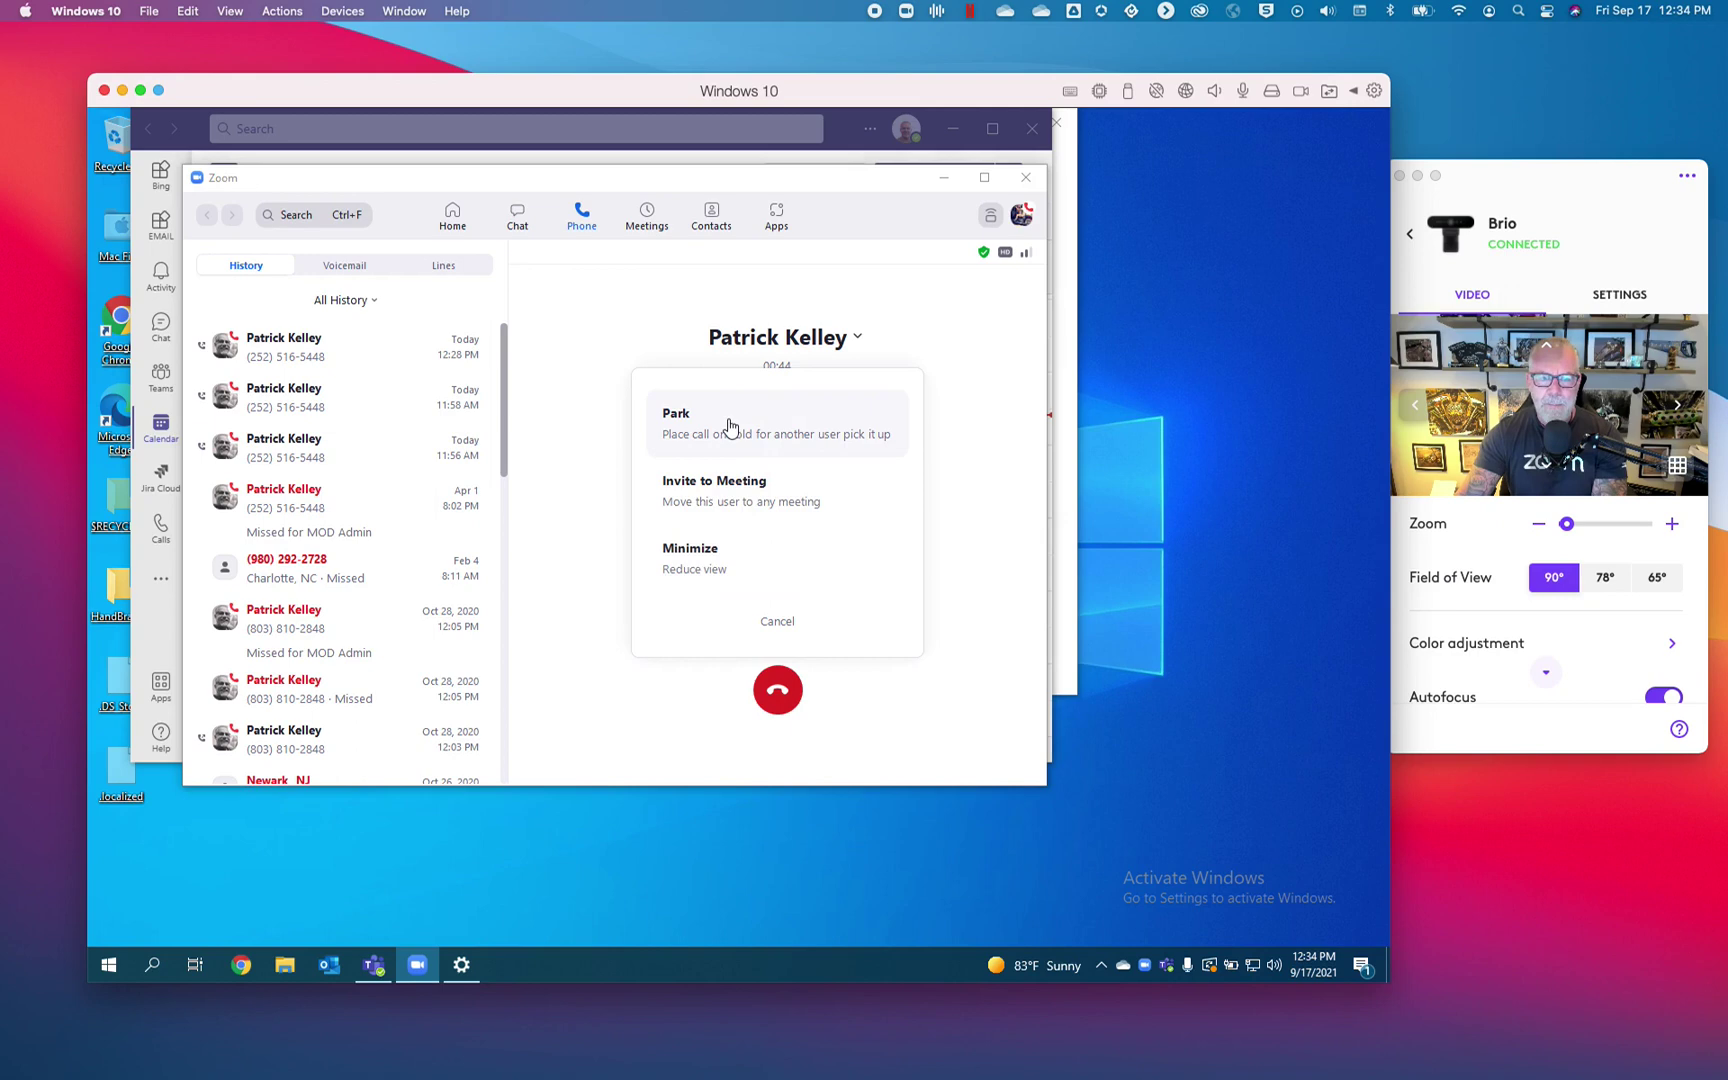
left_click(610, 538)
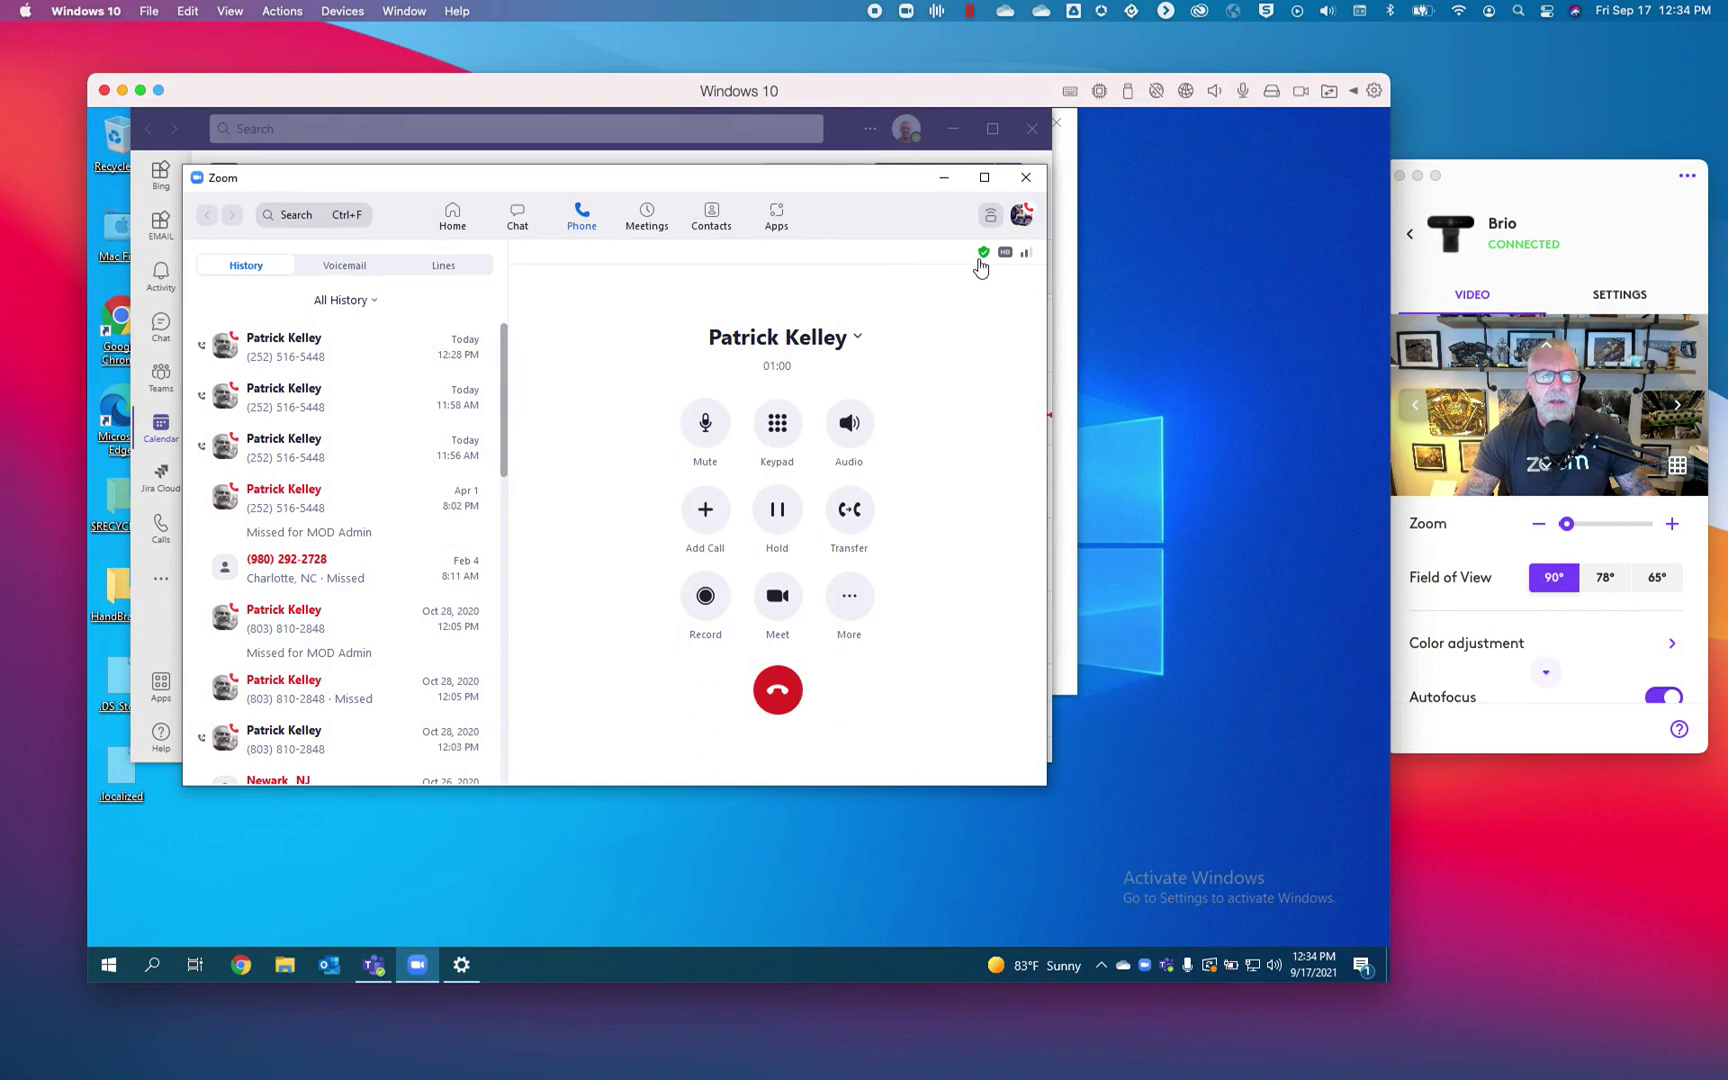
Step: Show the call's details: enhanced encryption, High Definition and Average Call Quality
mouse_move(984, 259)
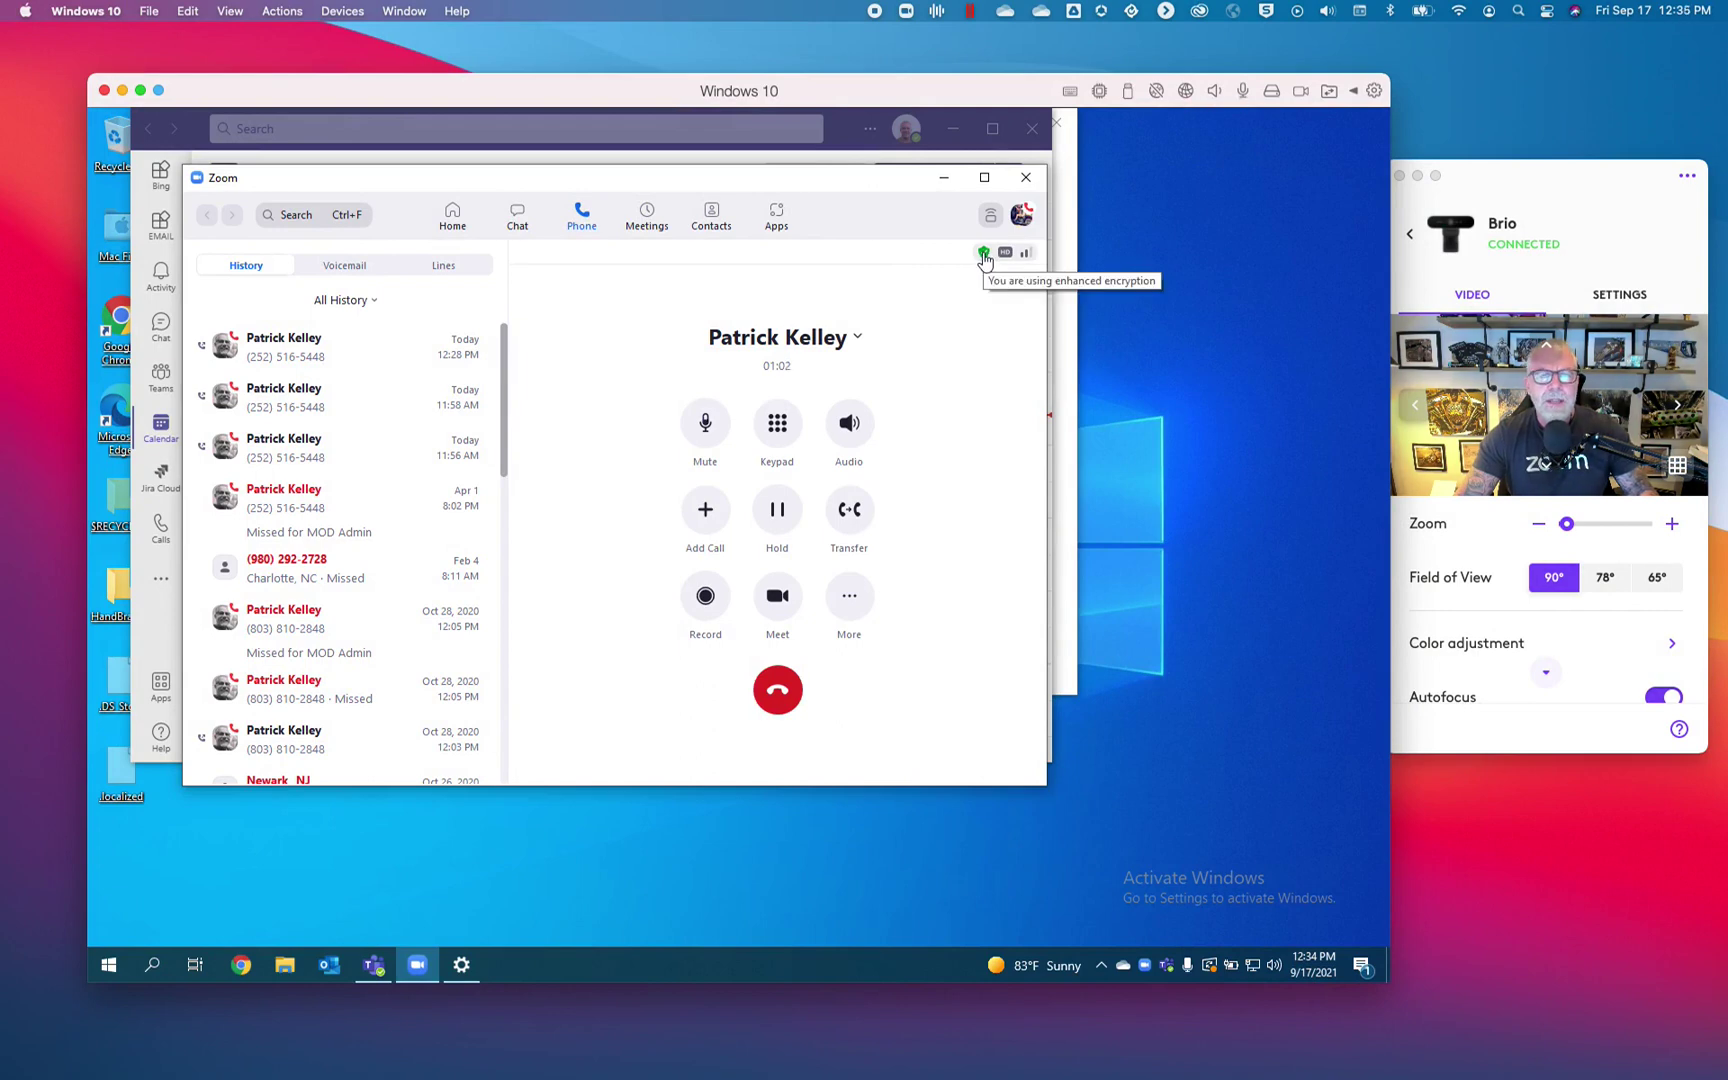
left_click(984, 255)
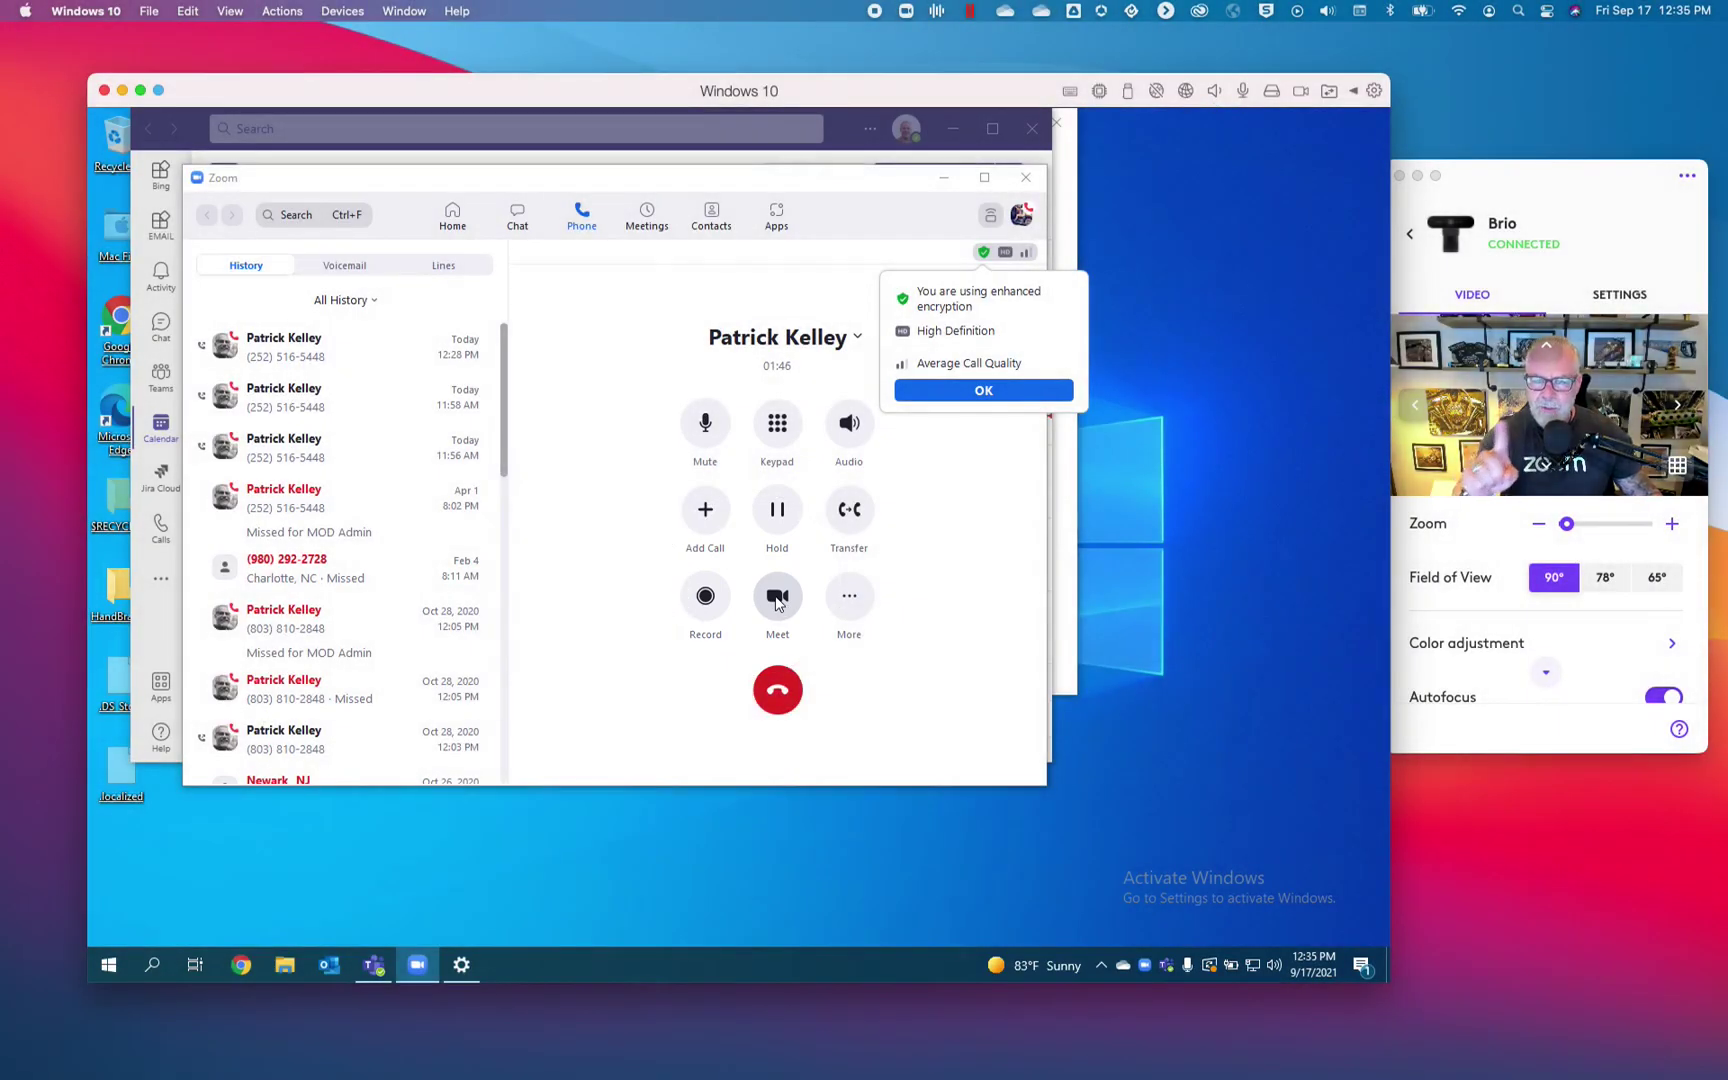
Step: Dismiss the call details and elevate the phone call to a Zoom Meeting with computer audio
left_click(777, 601)
left_click(777, 599)
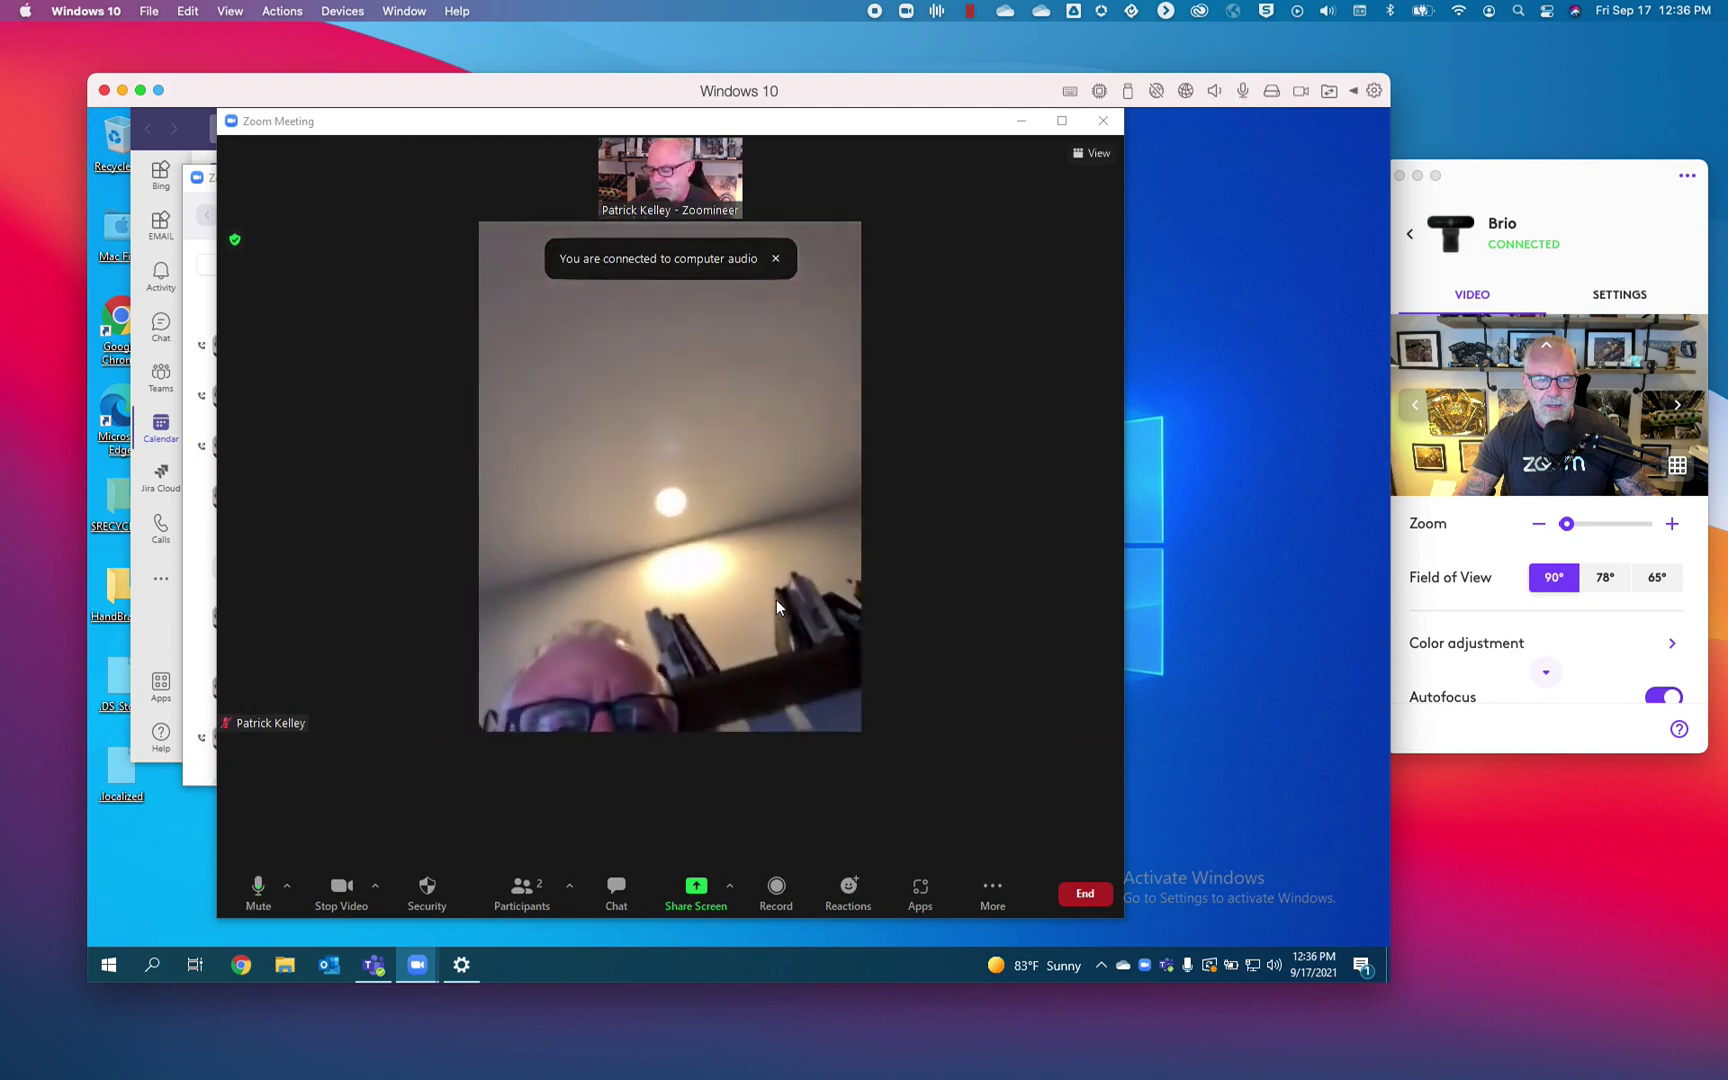
Step: Mute the microphone in the two-person meeting while keeping video on
left_click(252, 887)
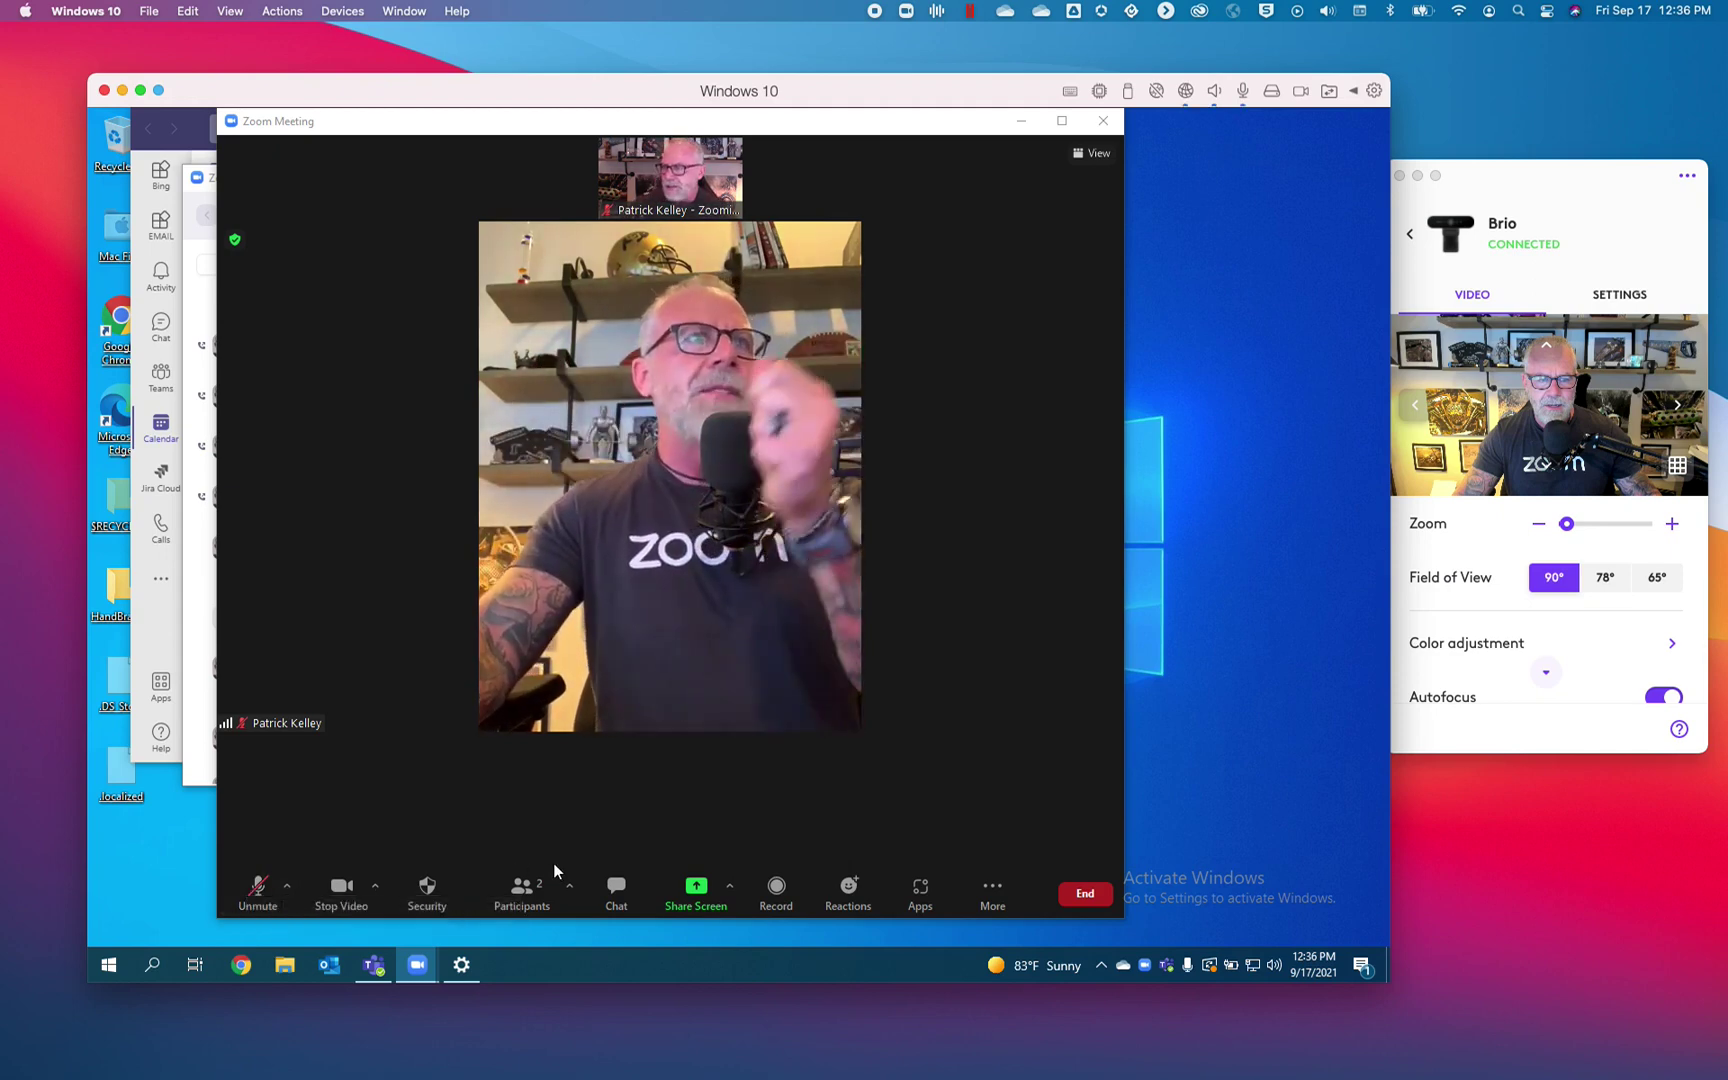
Step: Open the Participants panel listing the host and the guest, both muted
left_click(522, 888)
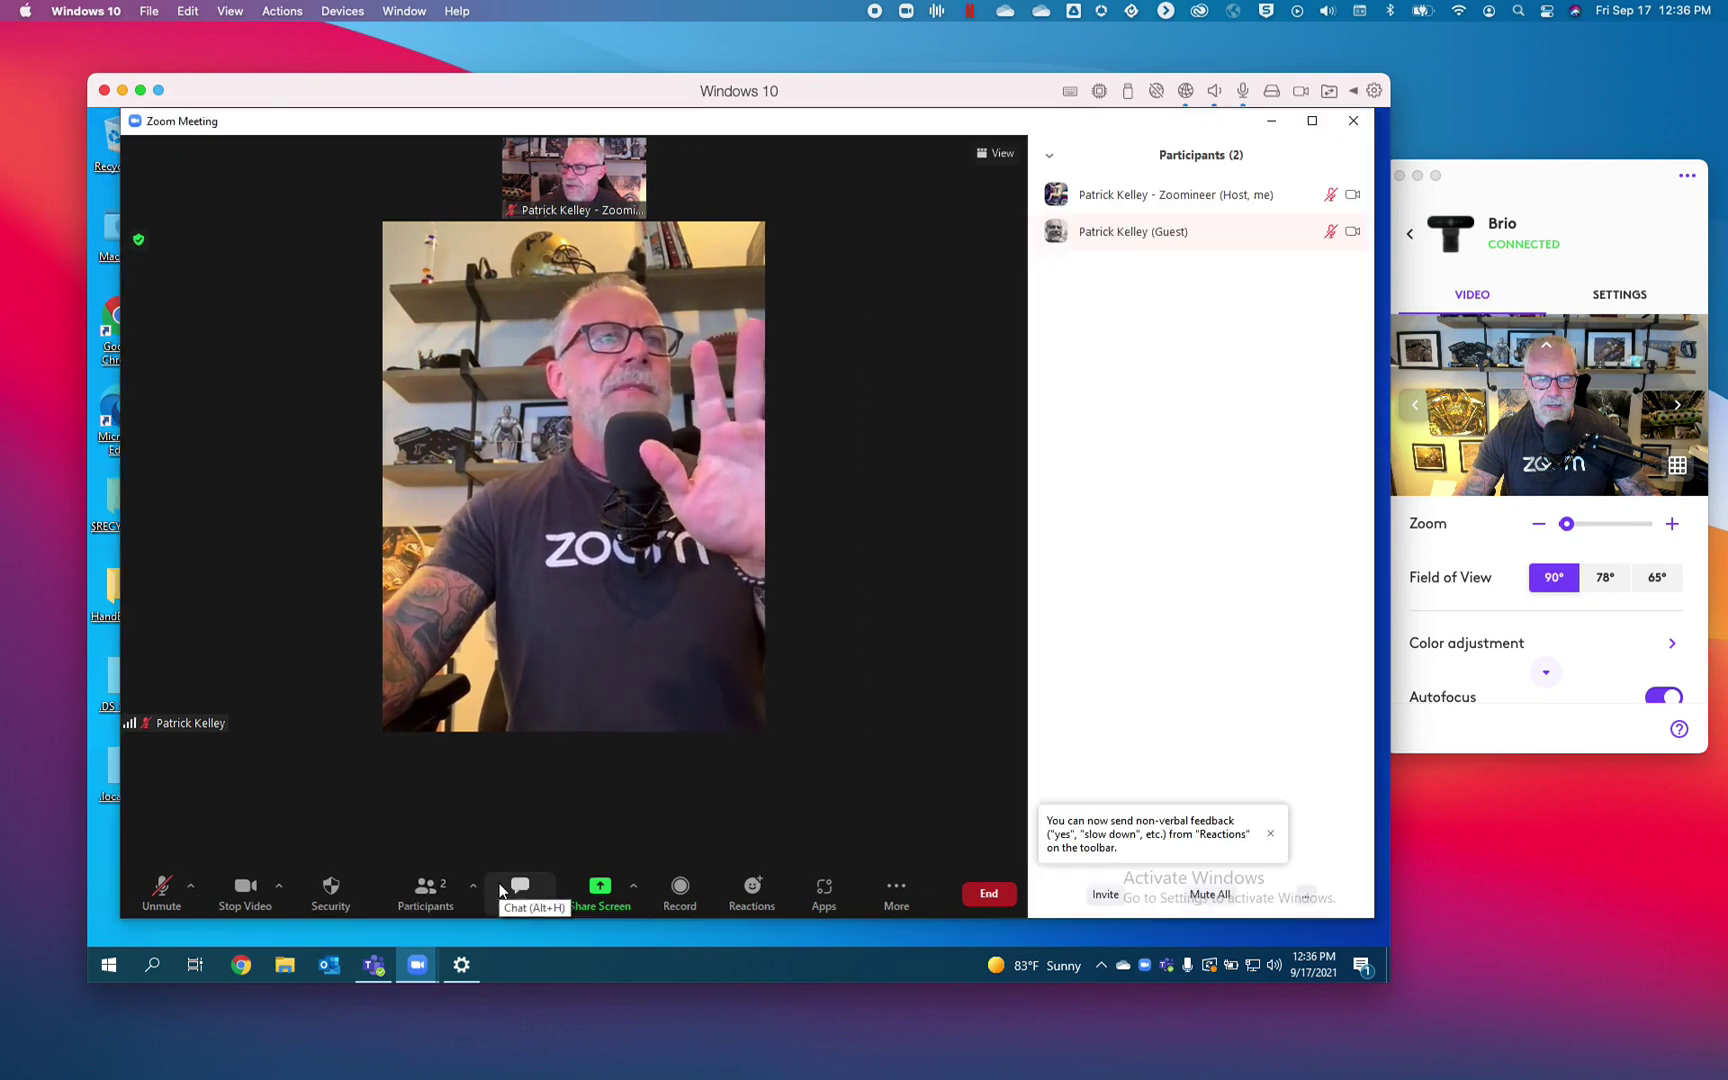